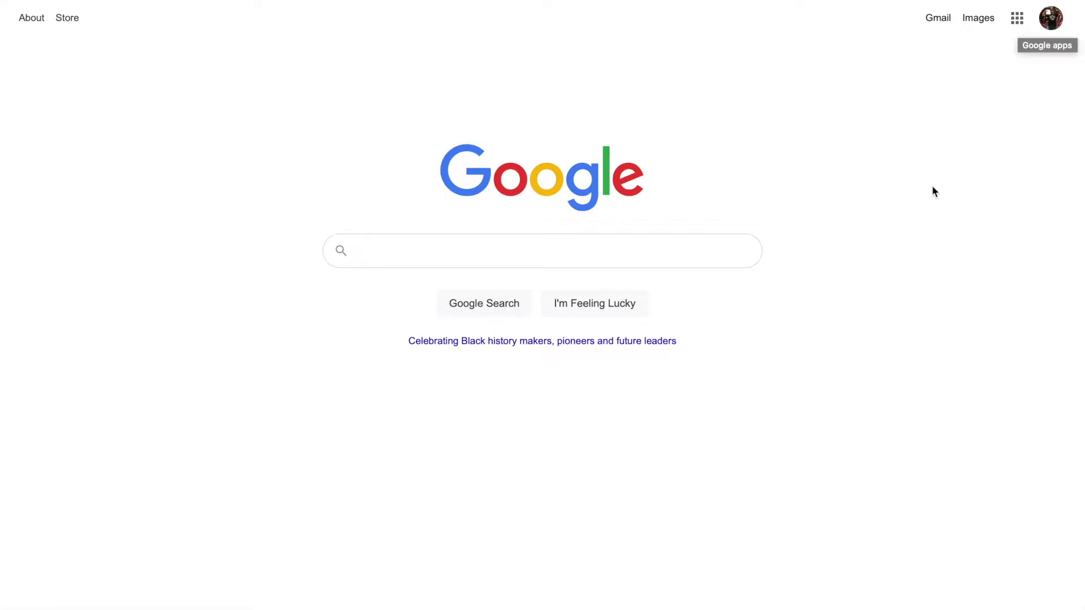
# Open the Google apps launcher from the Google Search homepage.
pyautogui.click(1018, 20)
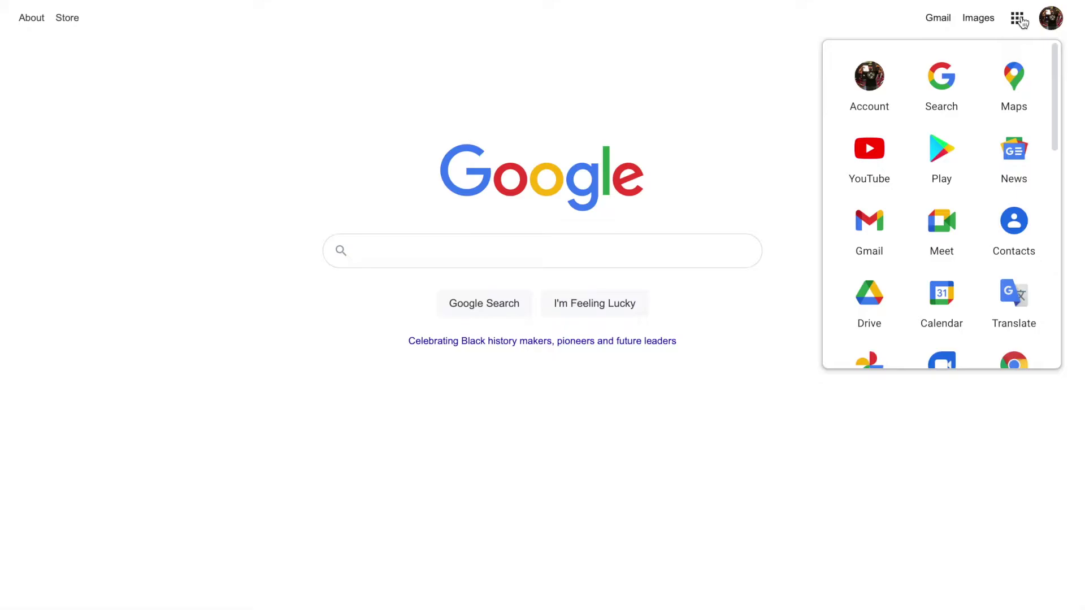
# Go to Google Drive and create a new blank Google Form from the New menu.
pyautogui.click(876, 296)
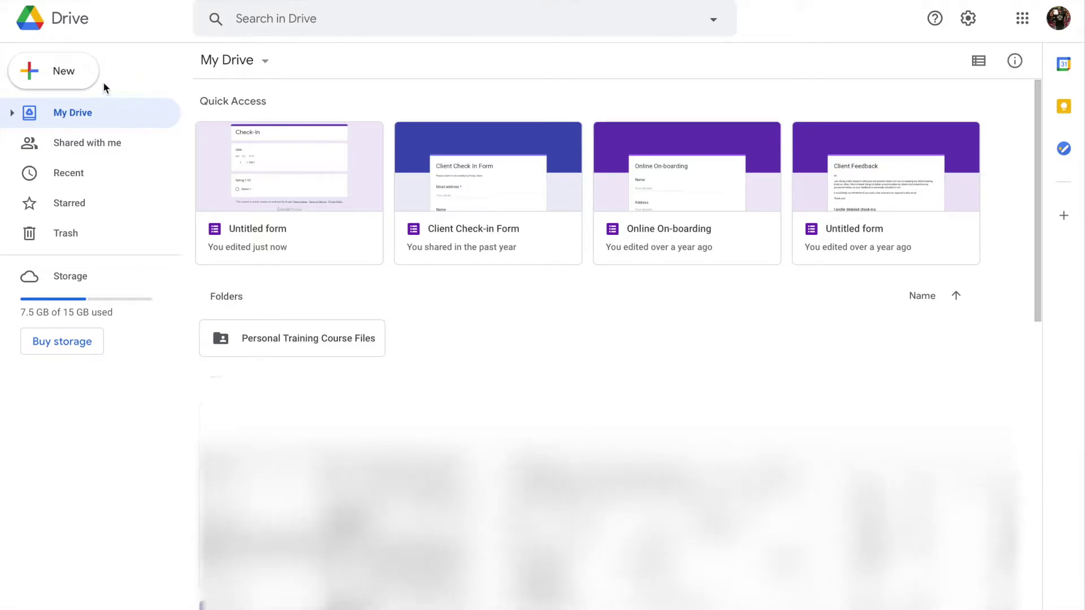
pyautogui.click(71, 77)
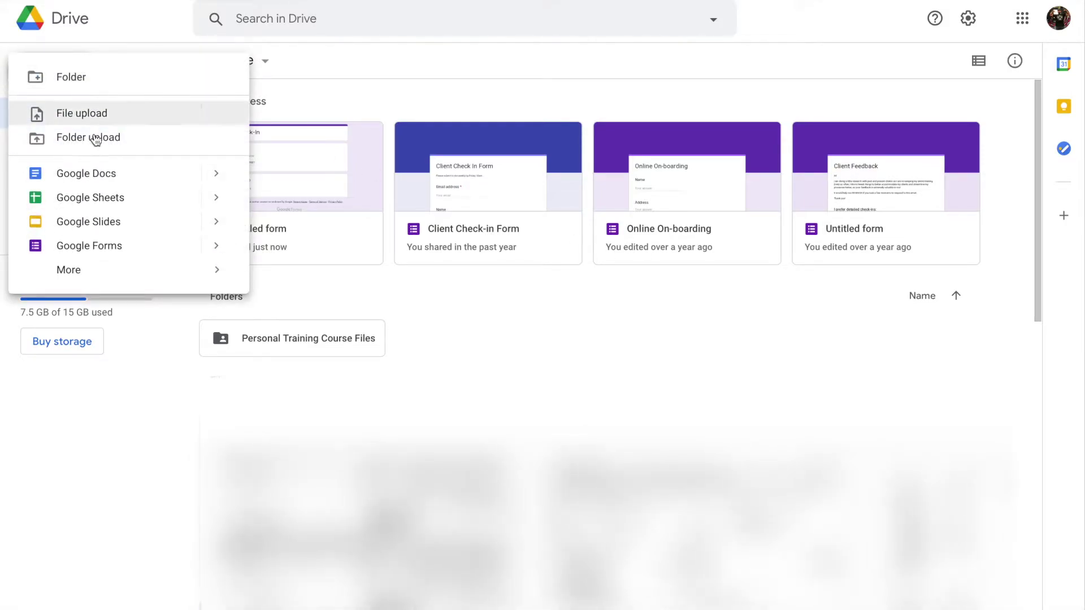
pyautogui.click(115, 246)
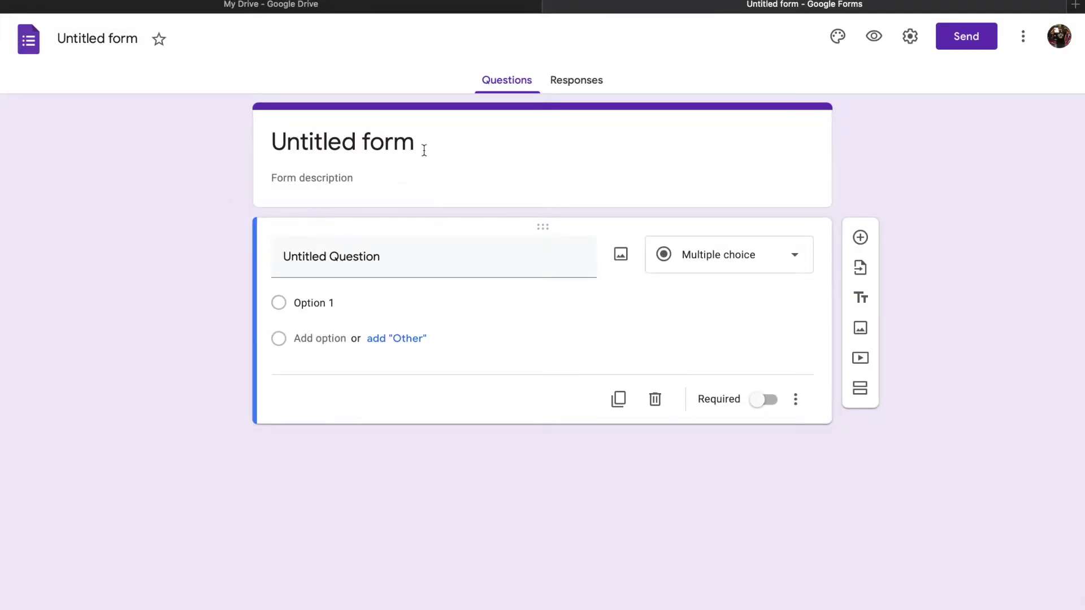
# Title the form 'Onboarding Form', name the first question 'Name', and add a second question.
pyautogui.click(301, 142)
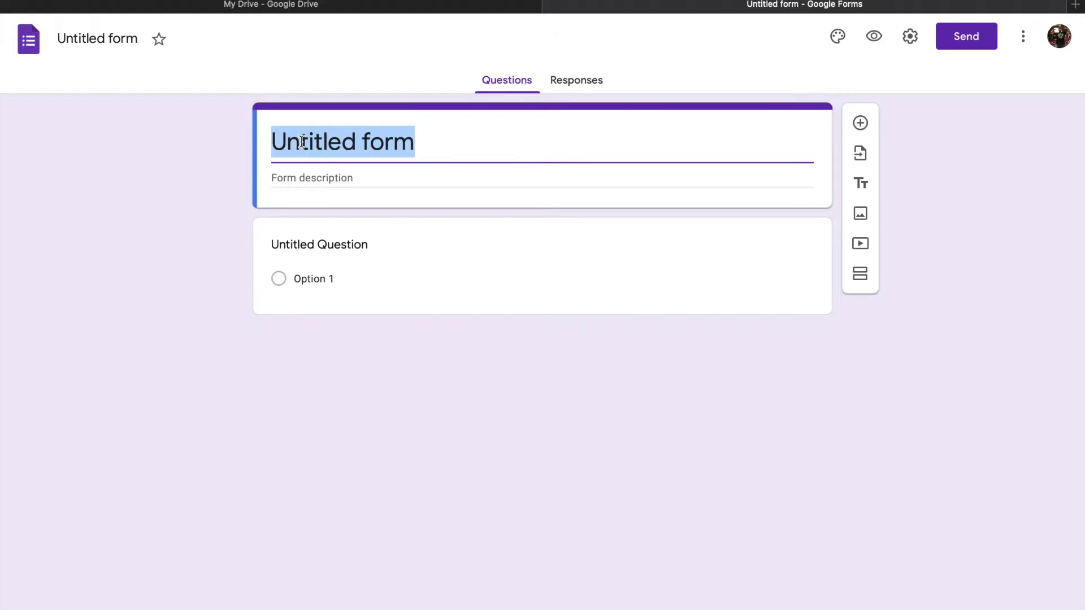
pyautogui.write('Onboarding Form')
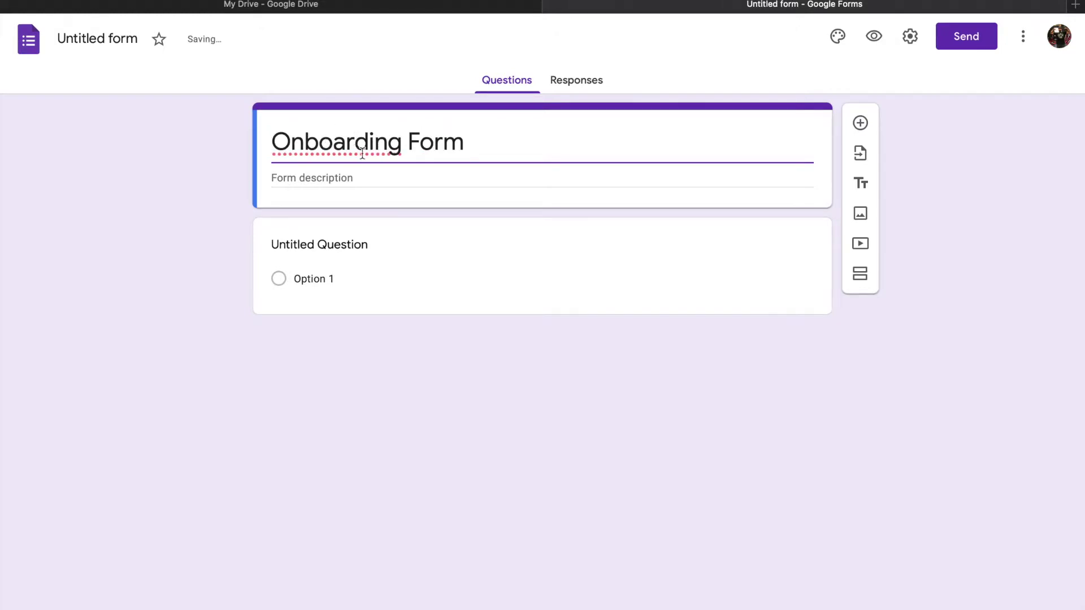
pyautogui.click(387, 245)
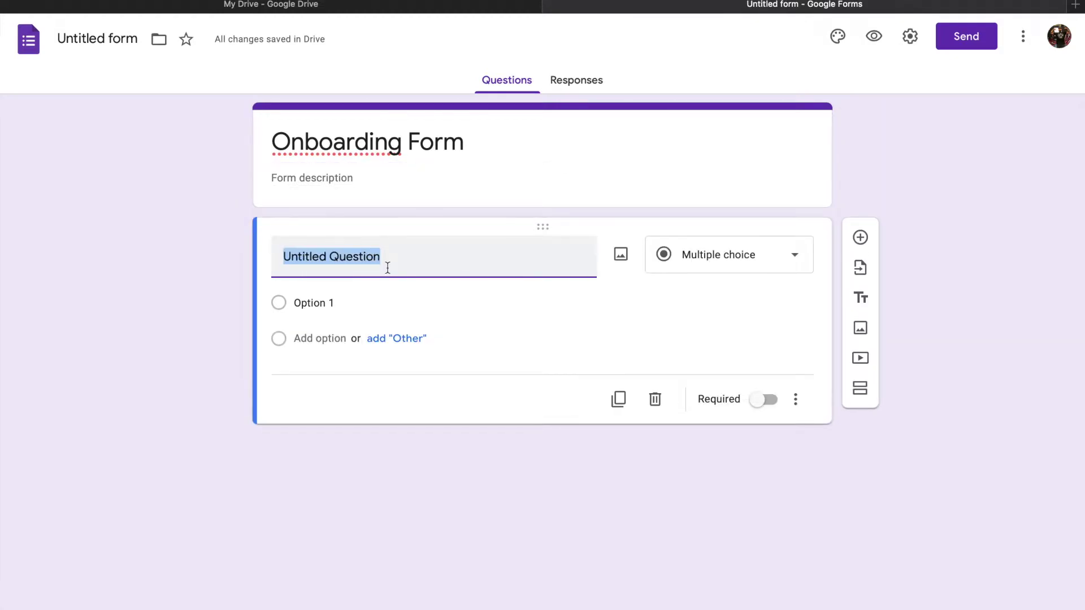
pyautogui.write('Name')
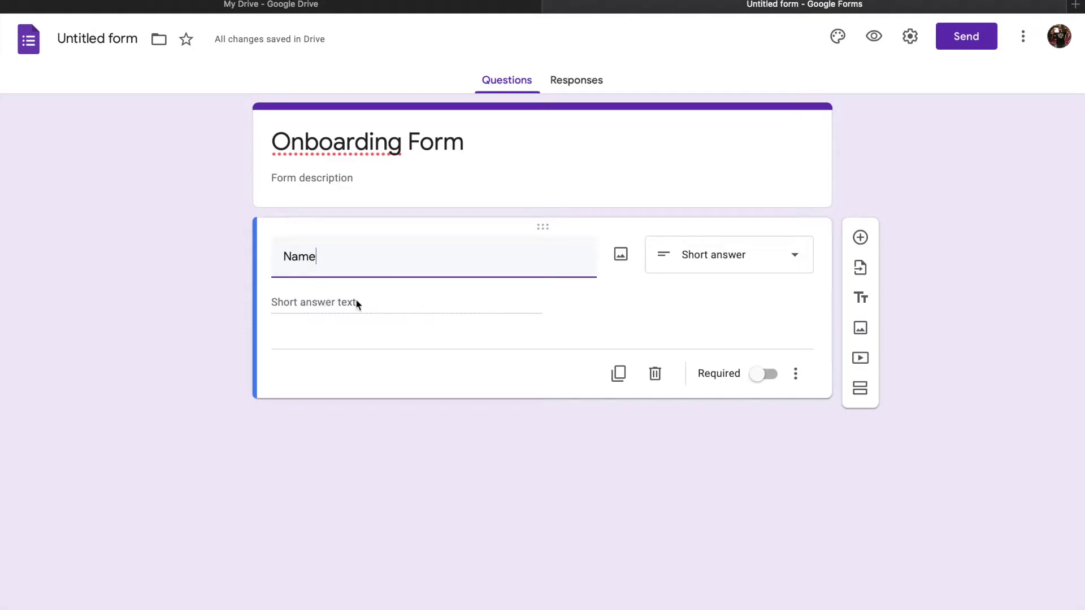
pyautogui.click(861, 238)
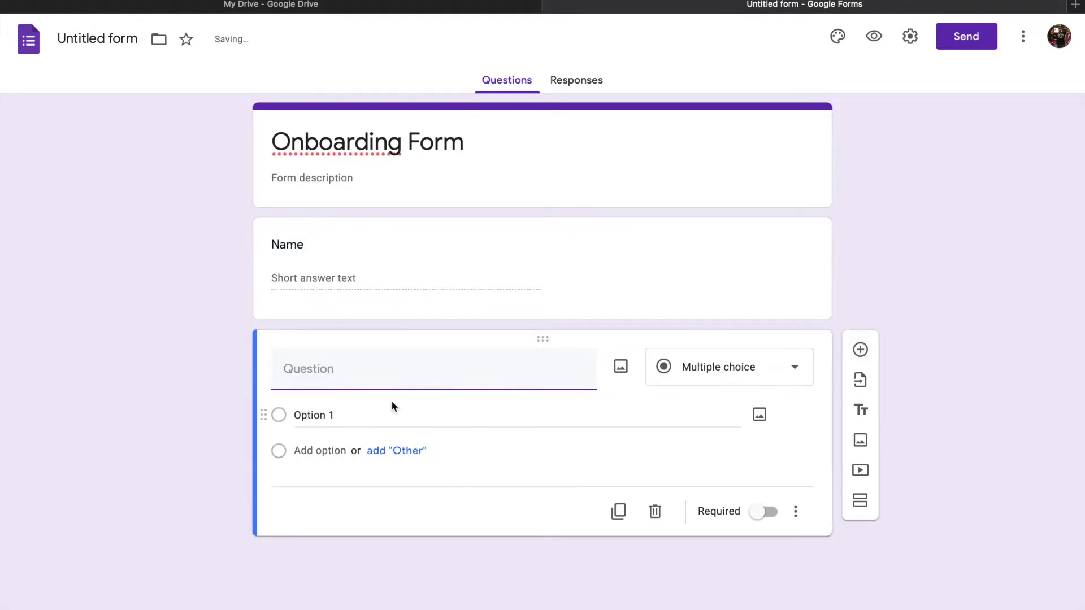
# Title the second question 'Date' and confirm its question type is Date.
pyautogui.write('Date')
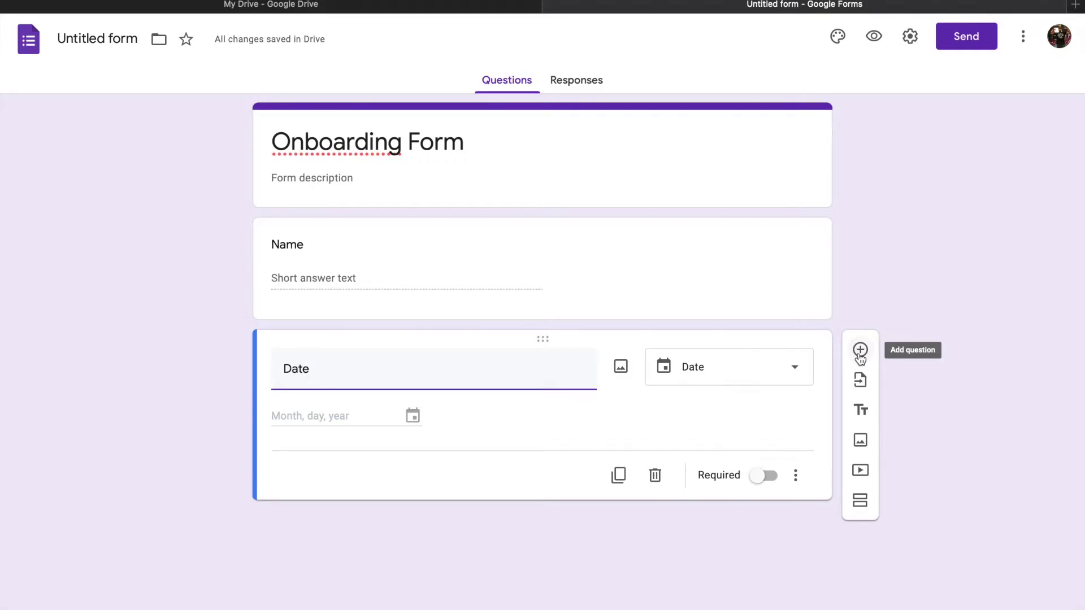
pyautogui.click(795, 368)
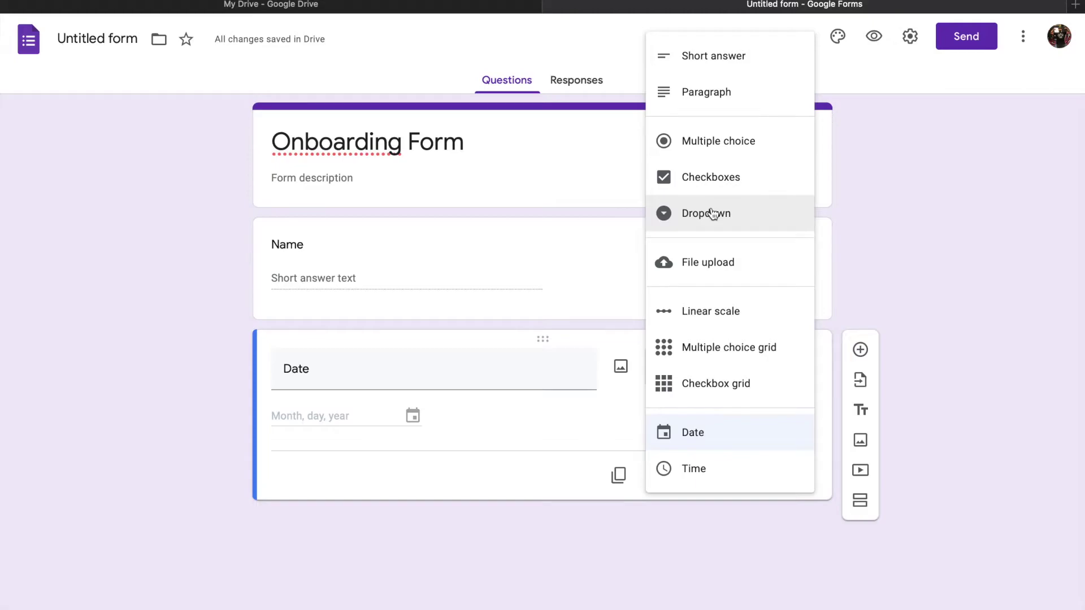
pyautogui.click(385, 65)
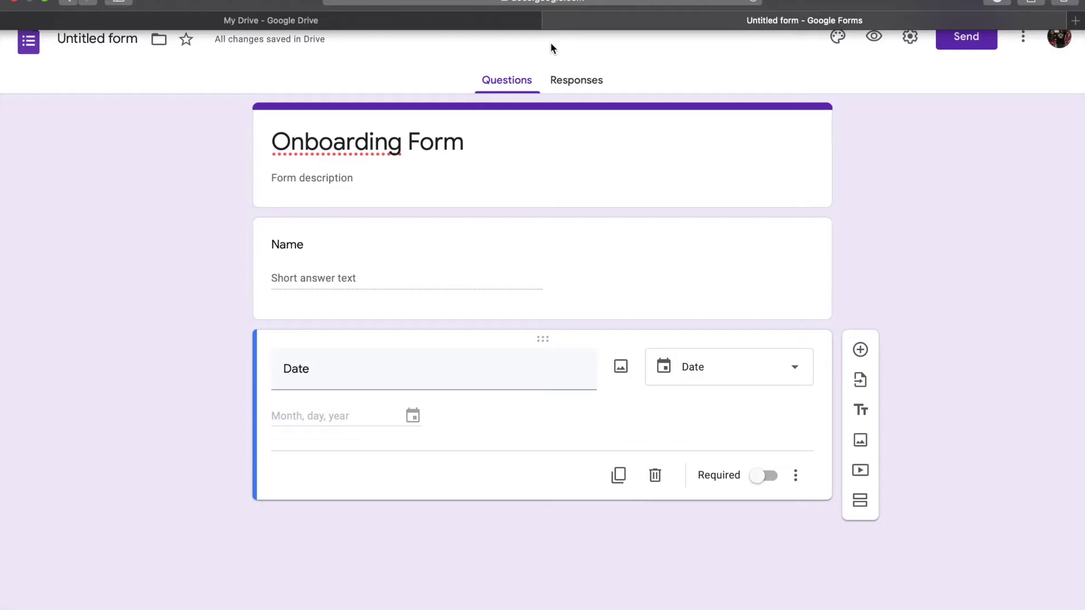
# Return to My Drive and open the Online On-boarding form from Quick Access.
pyautogui.click(412, 25)
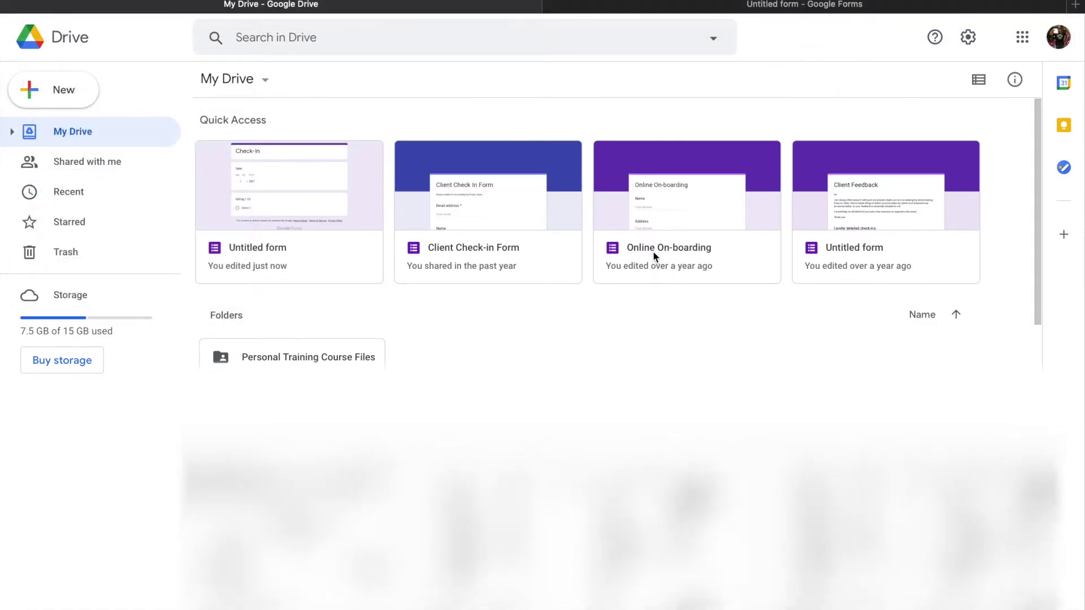
pyautogui.doubleClick(690, 221)
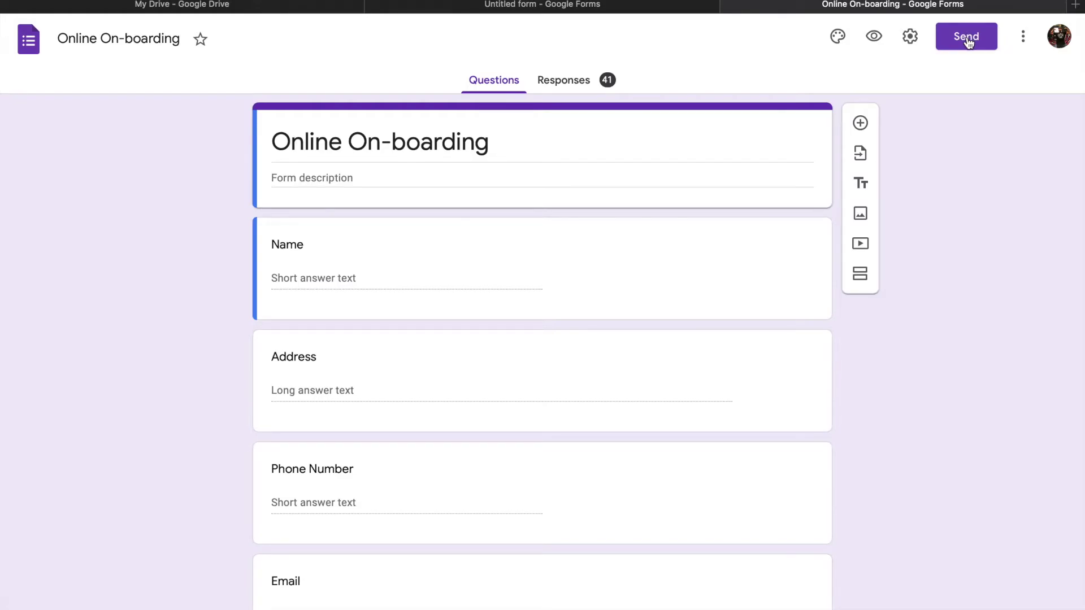
# Send the Online On-boarding form by e-mail to the recipient's Gmail address.
pyautogui.click(967, 39)
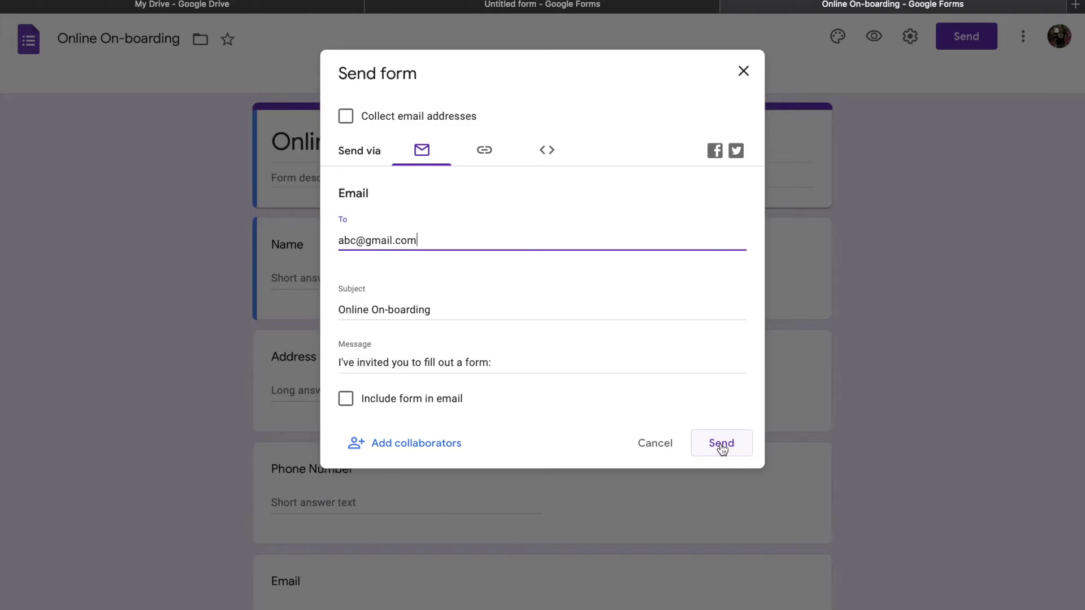
pyautogui.click(675, 443)
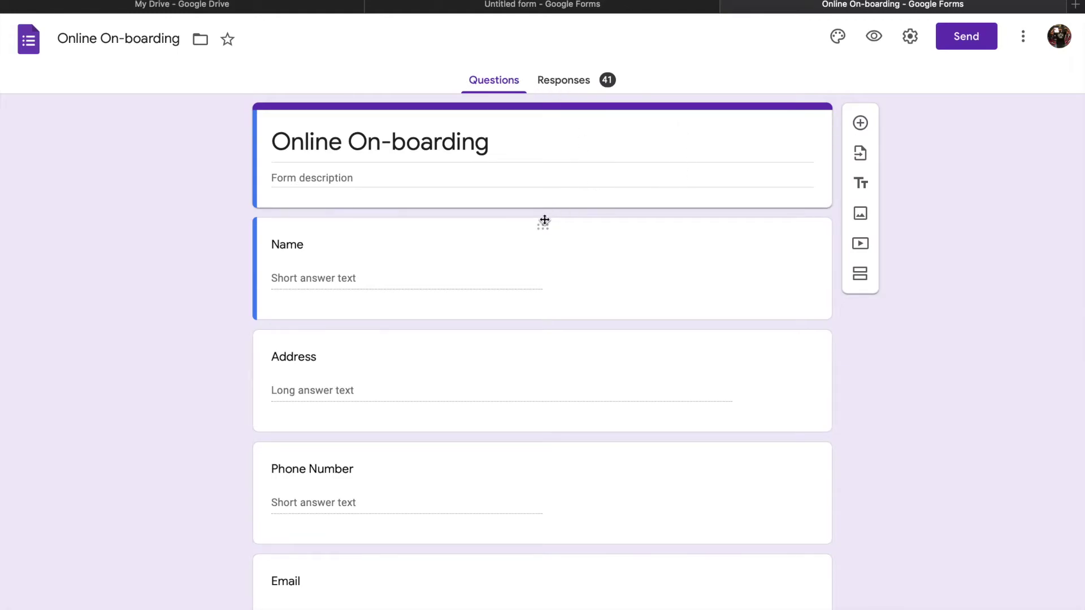
pyautogui.click(571, 85)
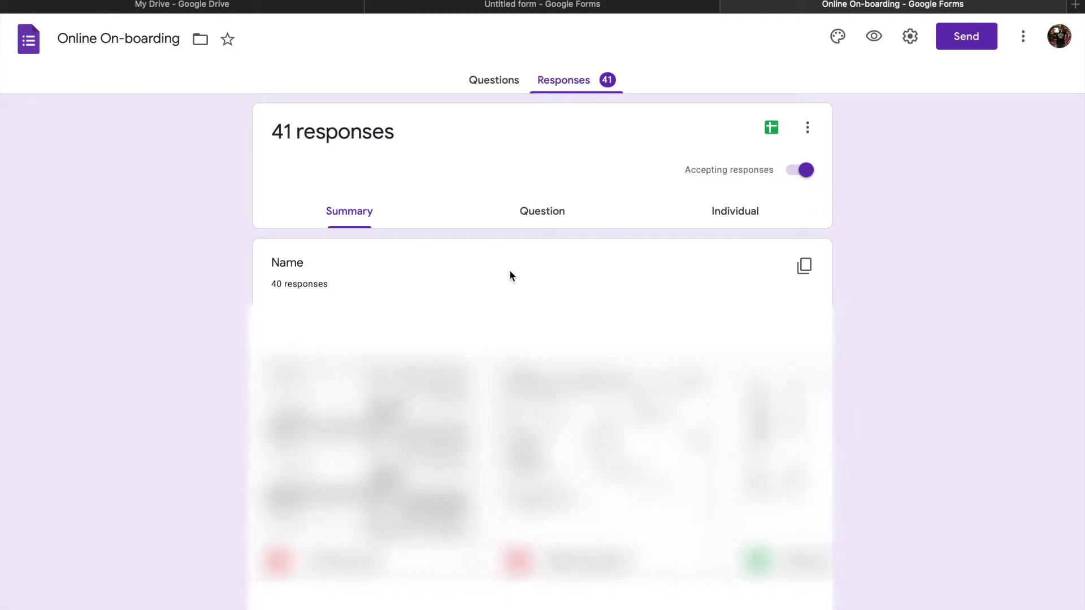
pyautogui.click(496, 80)
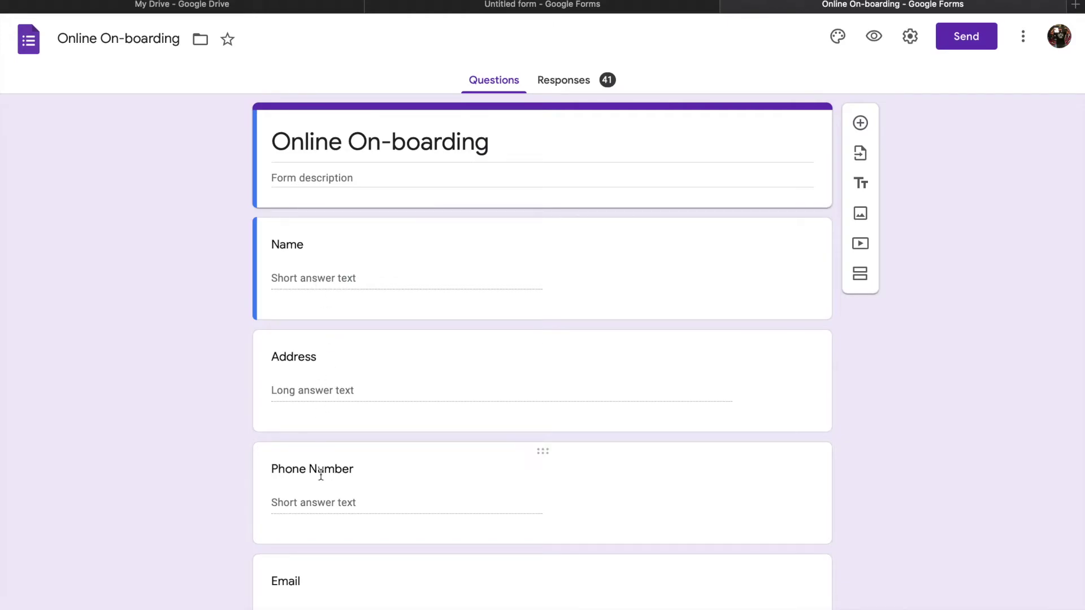
# Scroll through the remaining Online On-boarding form questions.
pyautogui.scroll(-4, 346, 521)
pyautogui.scroll(-13, 346, 523)
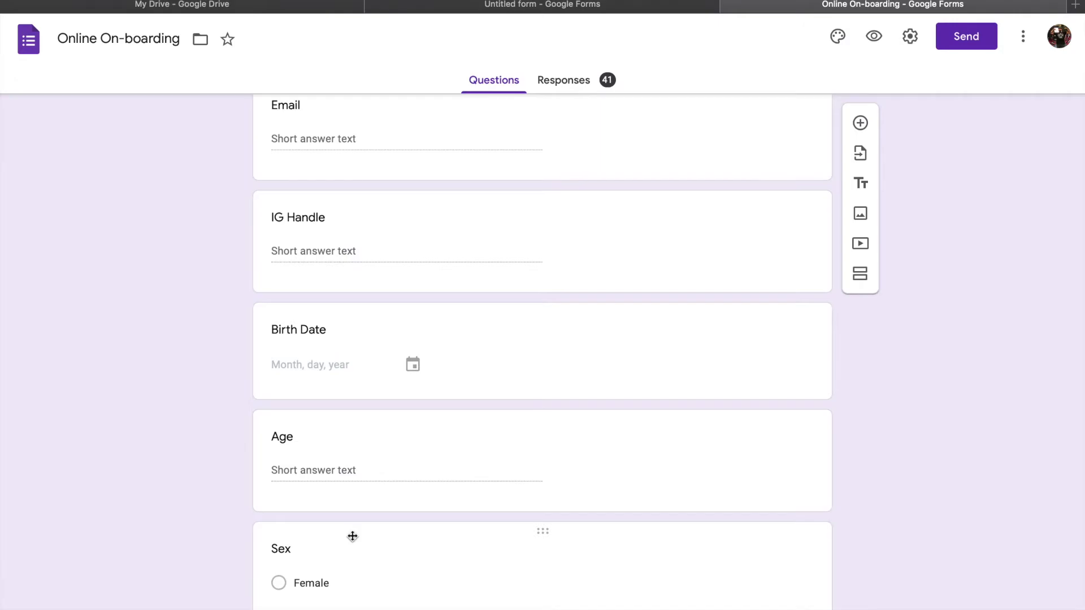
pyautogui.scroll(-5, 352, 536)
pyautogui.scroll(-4, 352, 537)
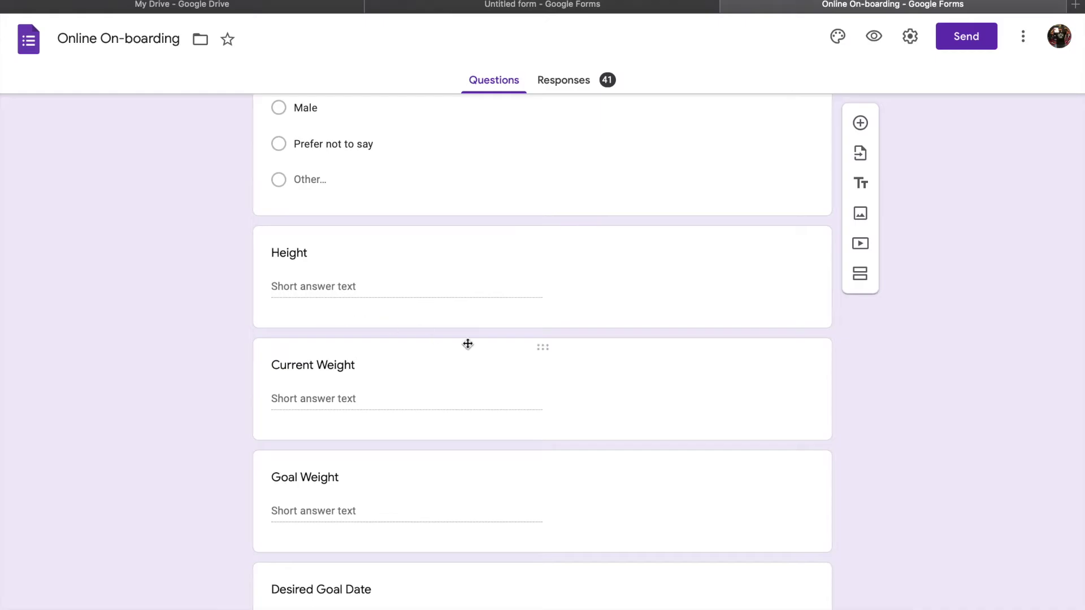
pyautogui.scroll(-7, 431, 489)
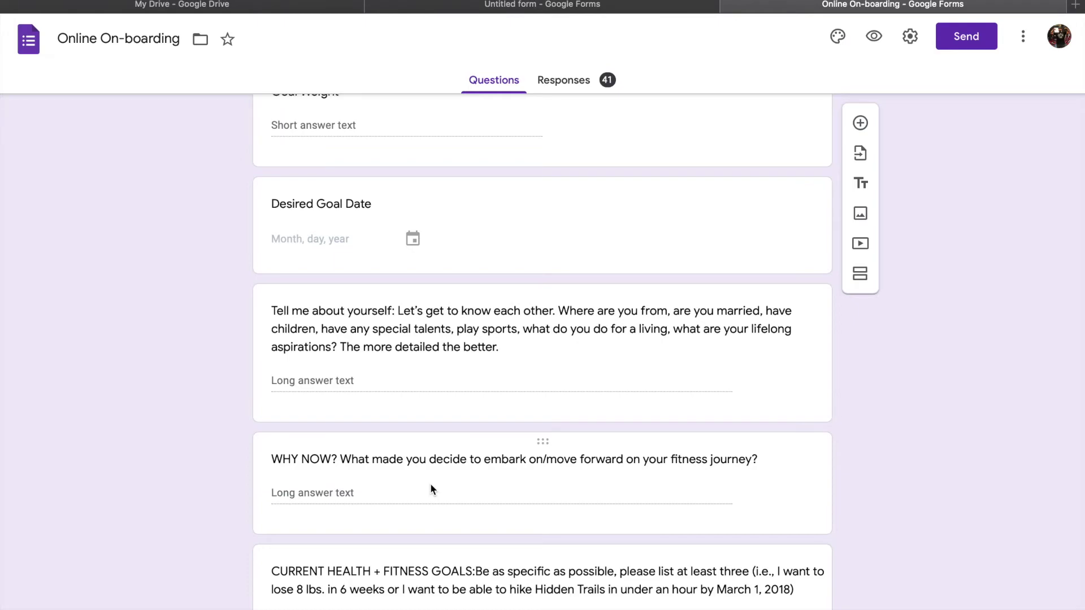
# Open the Client Check-in Form from My Drive and scroll through its questions.
pyautogui.click(275, 4)
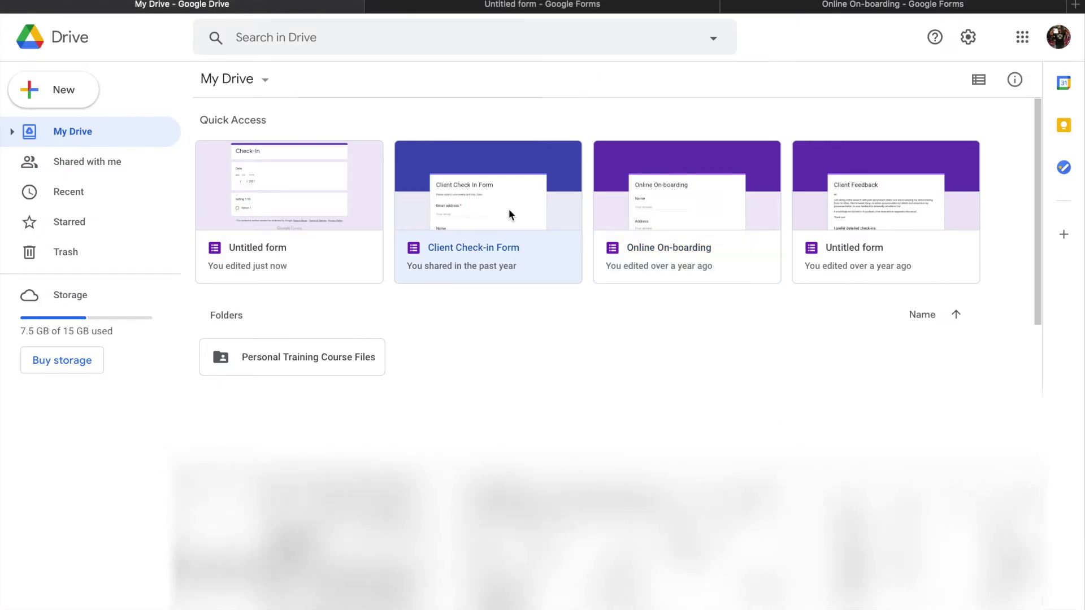
pyautogui.doubleClick(508, 214)
pyautogui.scroll(-3, 531, 238)
pyautogui.scroll(-3, 533, 418)
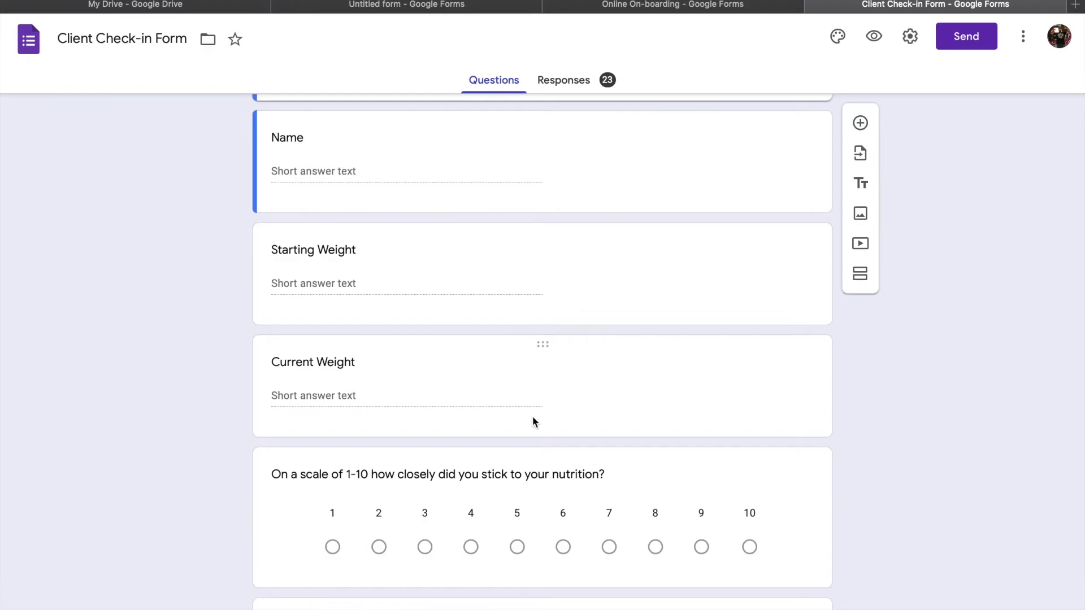
pyautogui.scroll(4, 662, 291)
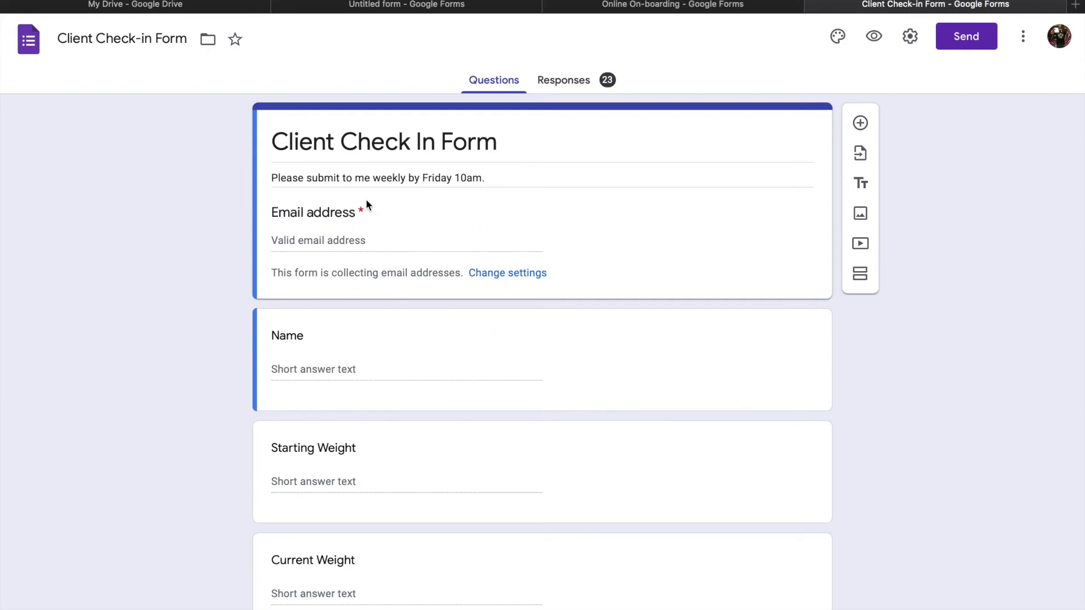
pyautogui.scroll(-3, 433, 372)
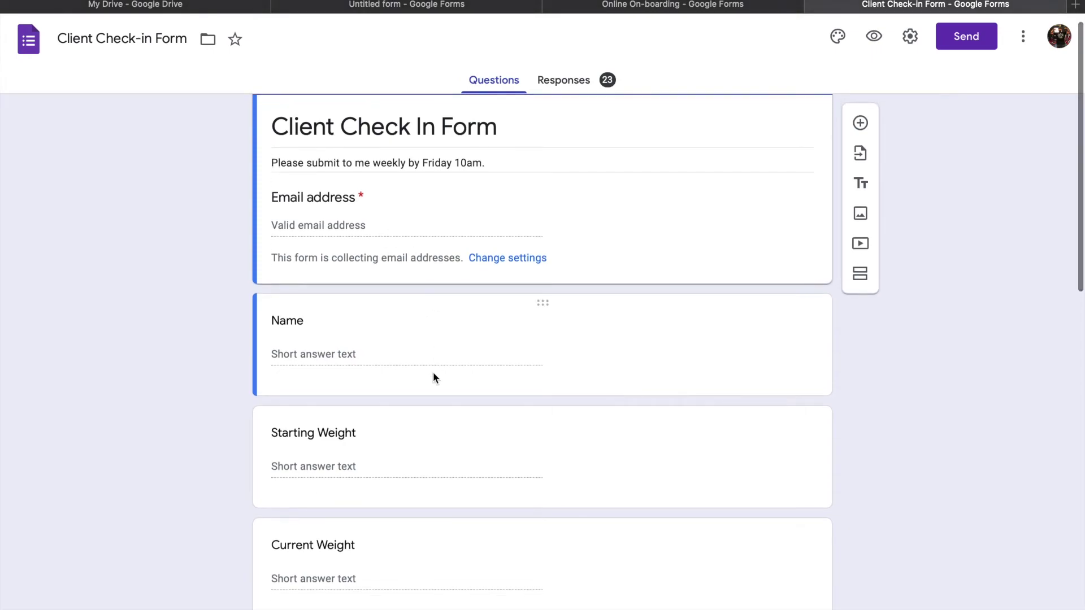
pyautogui.scroll(-4, 433, 378)
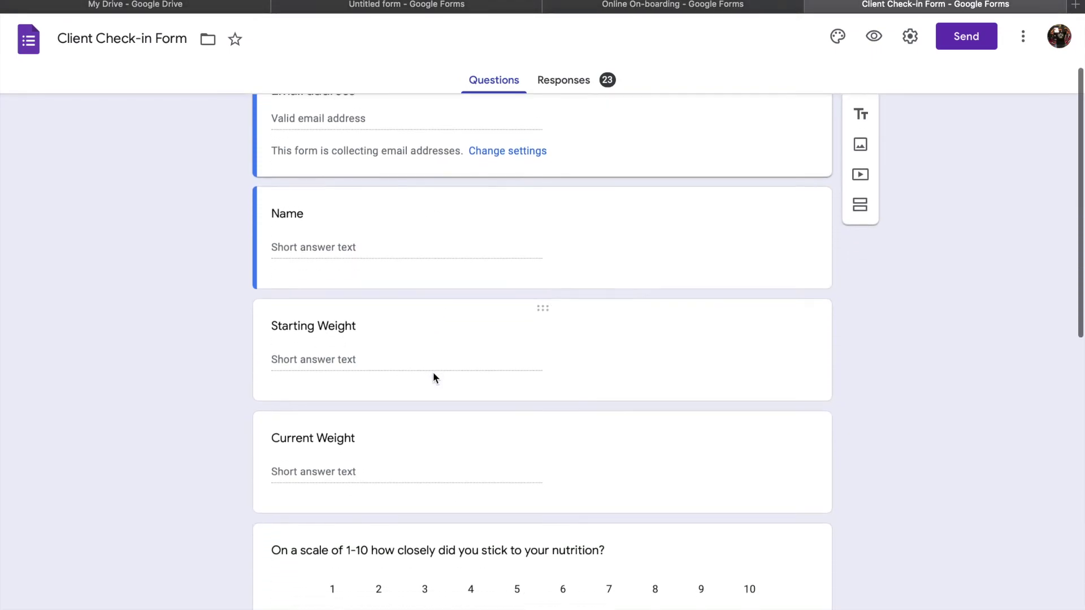
pyautogui.scroll(-4, 433, 378)
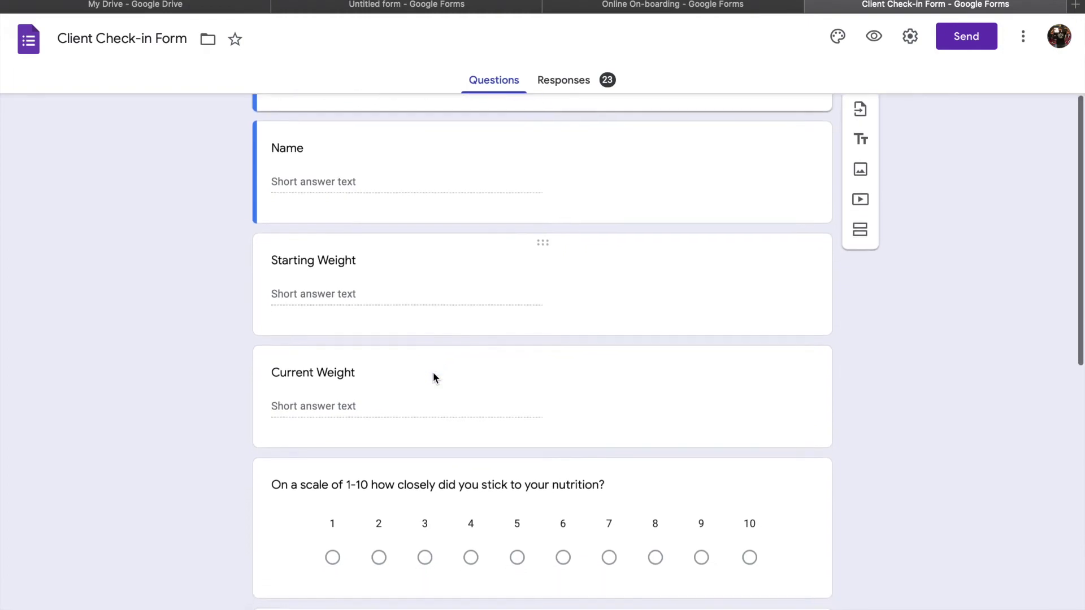
pyautogui.scroll(-3, 433, 377)
pyautogui.scroll(5, 436, 375)
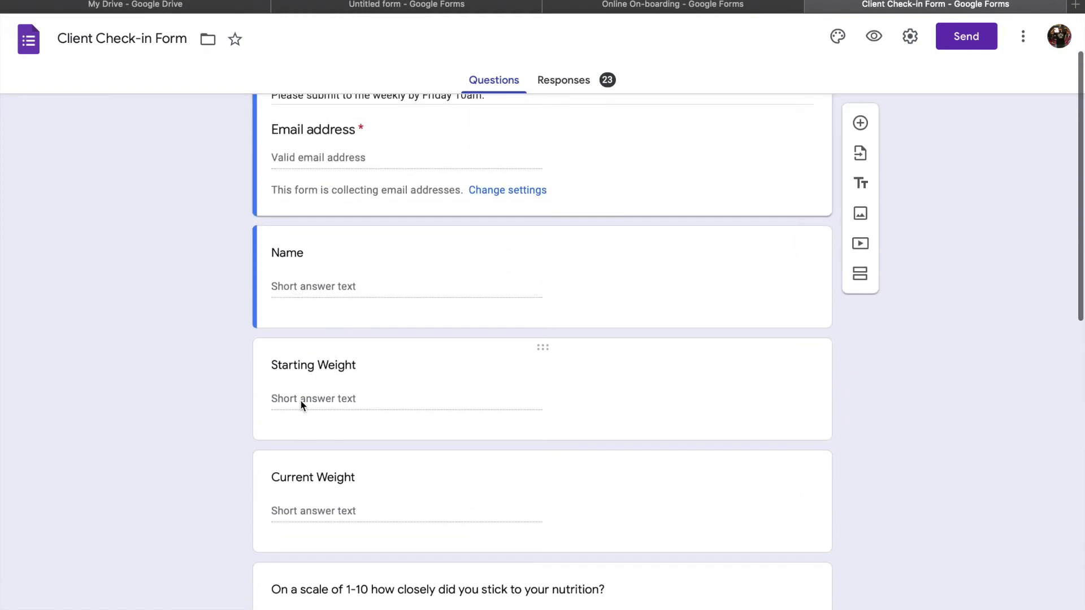
pyautogui.scroll(-3, 341, 460)
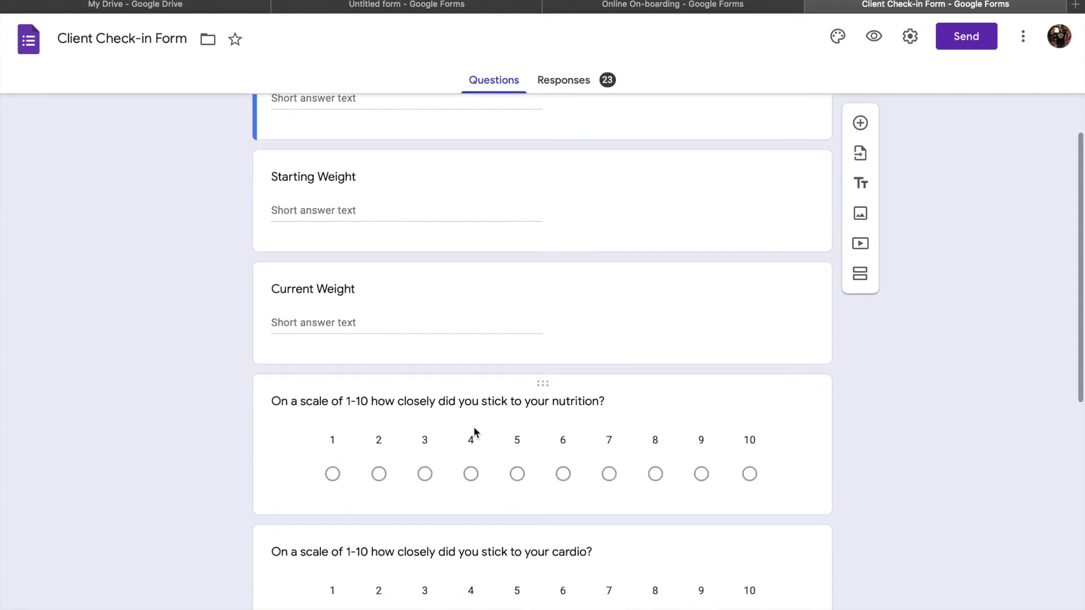
pyautogui.scroll(-3, 475, 432)
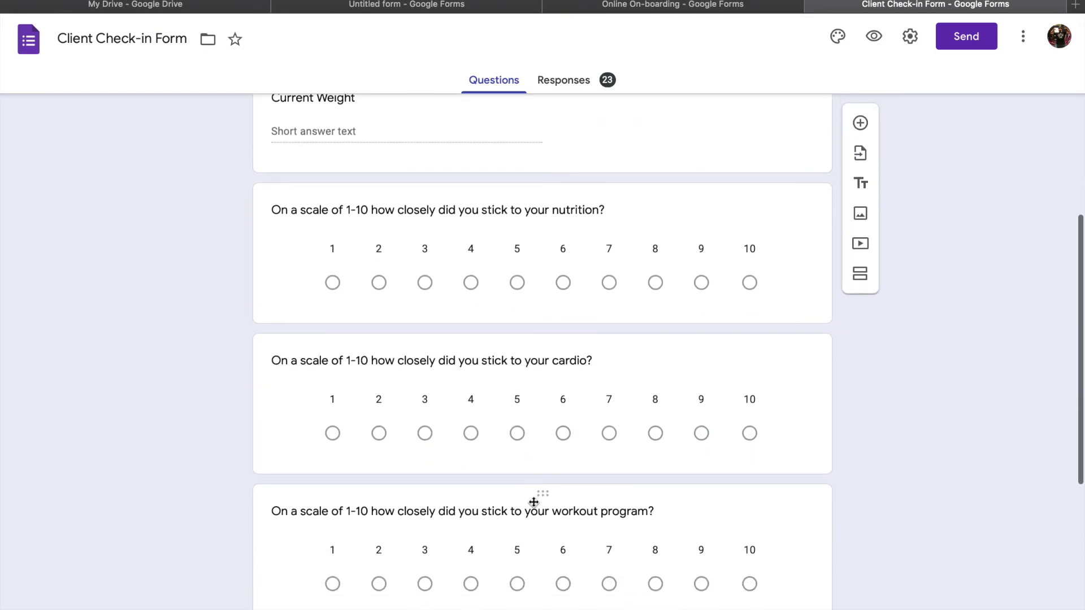
pyautogui.scroll(-5, 573, 530)
pyautogui.scroll(-2, 572, 527)
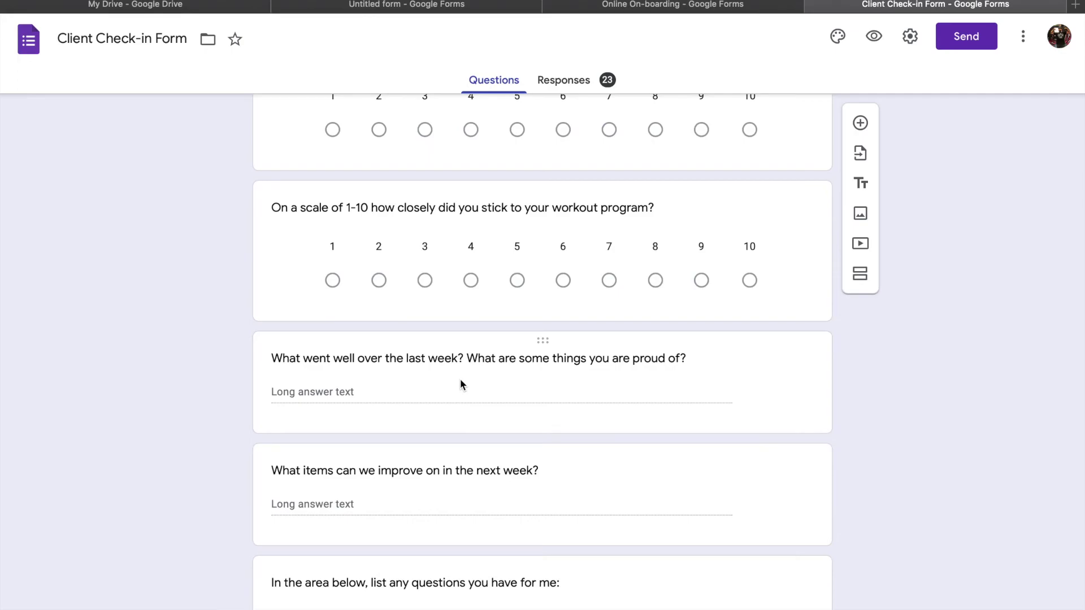
pyautogui.scroll(-2, 480, 416)
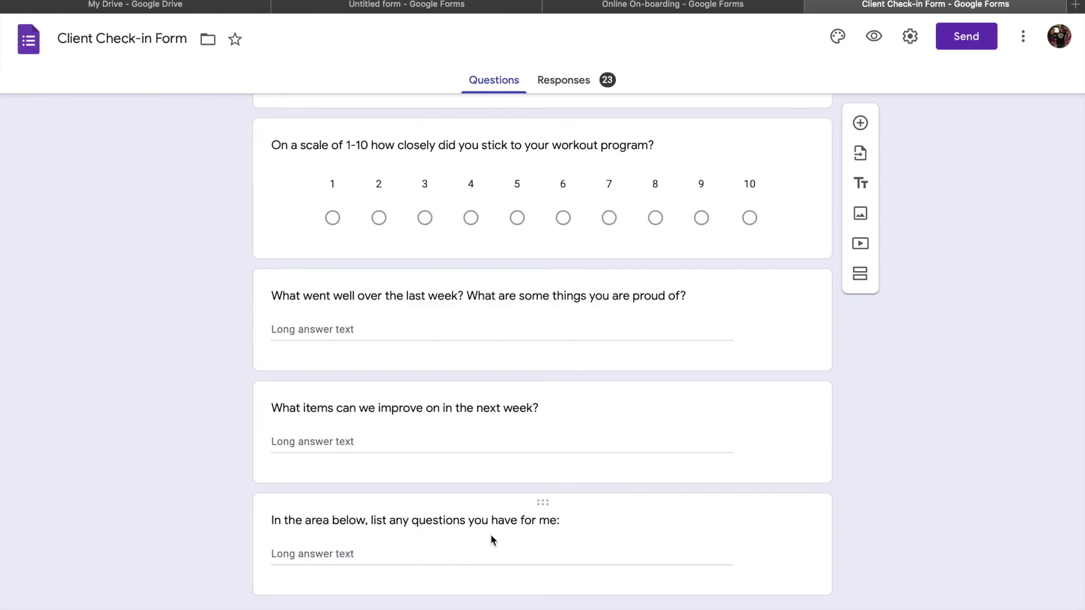
pyautogui.scroll(10, 746, 294)
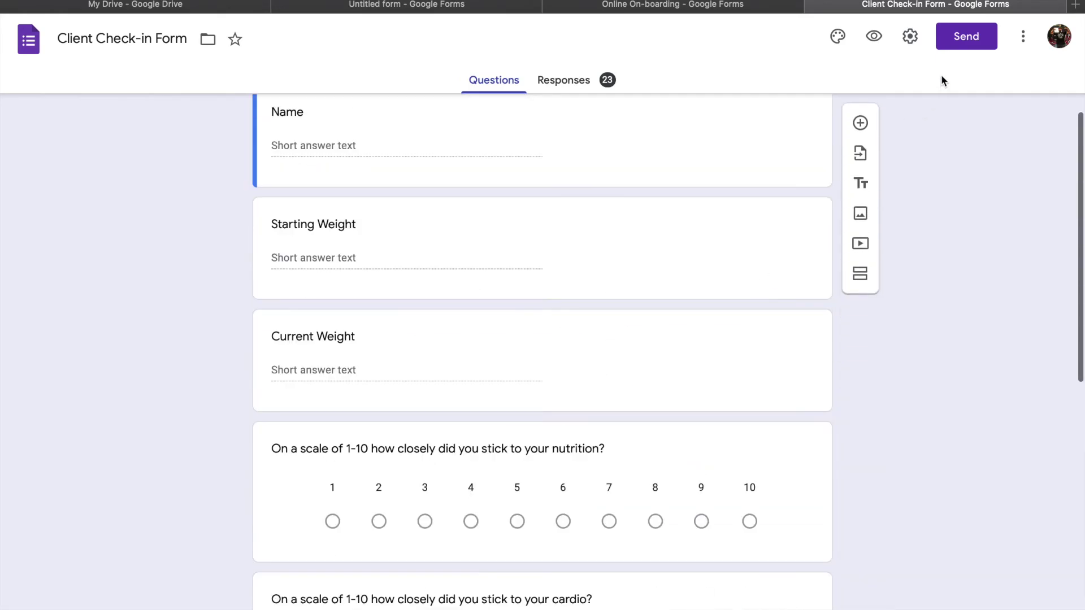
pyautogui.click(982, 37)
pyautogui.click(363, 241)
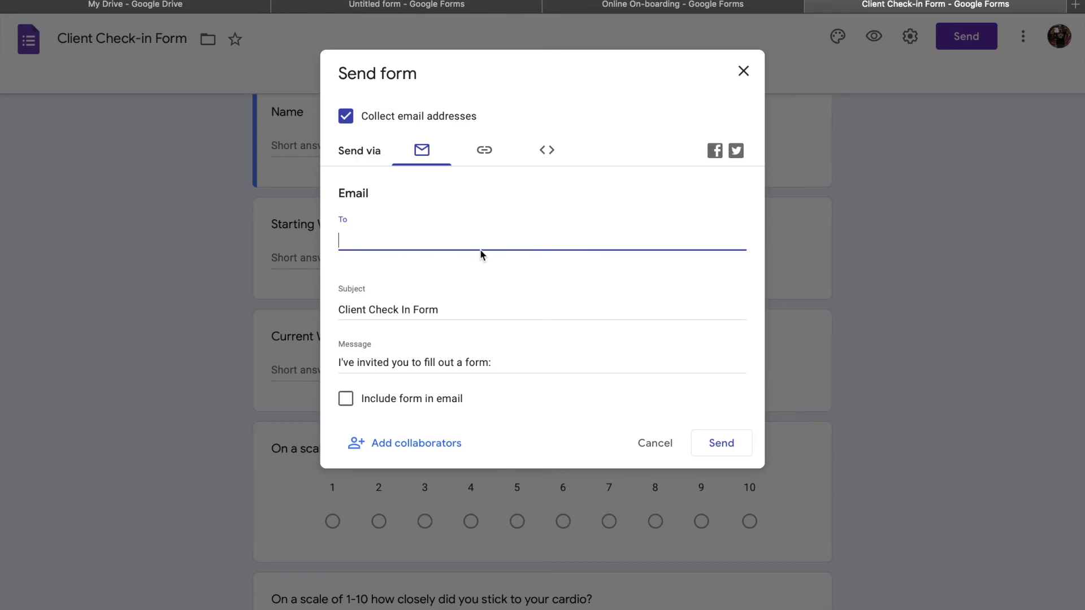
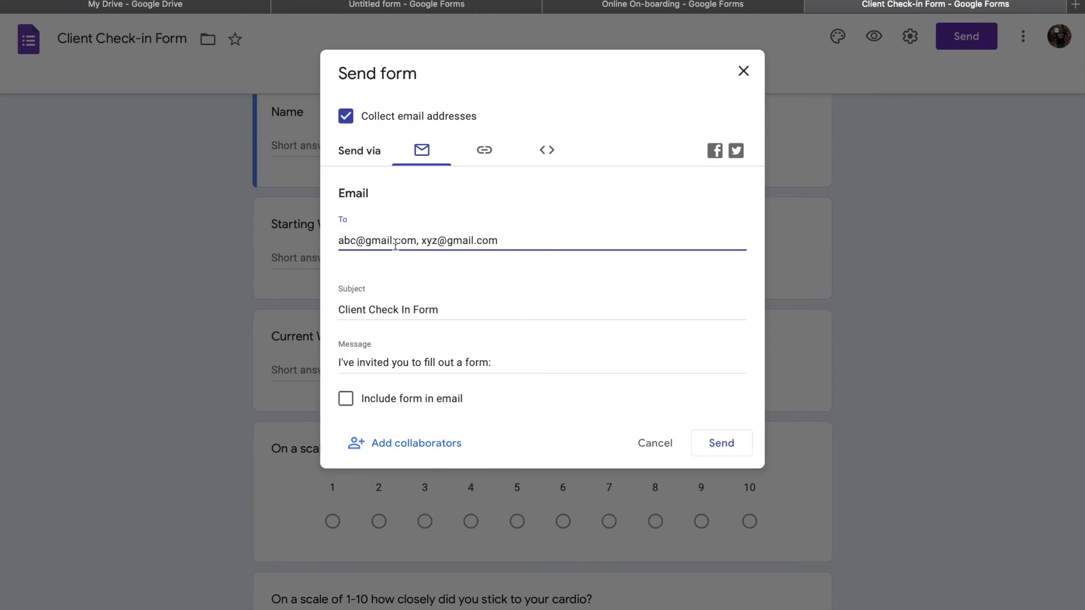
pyautogui.click(743, 72)
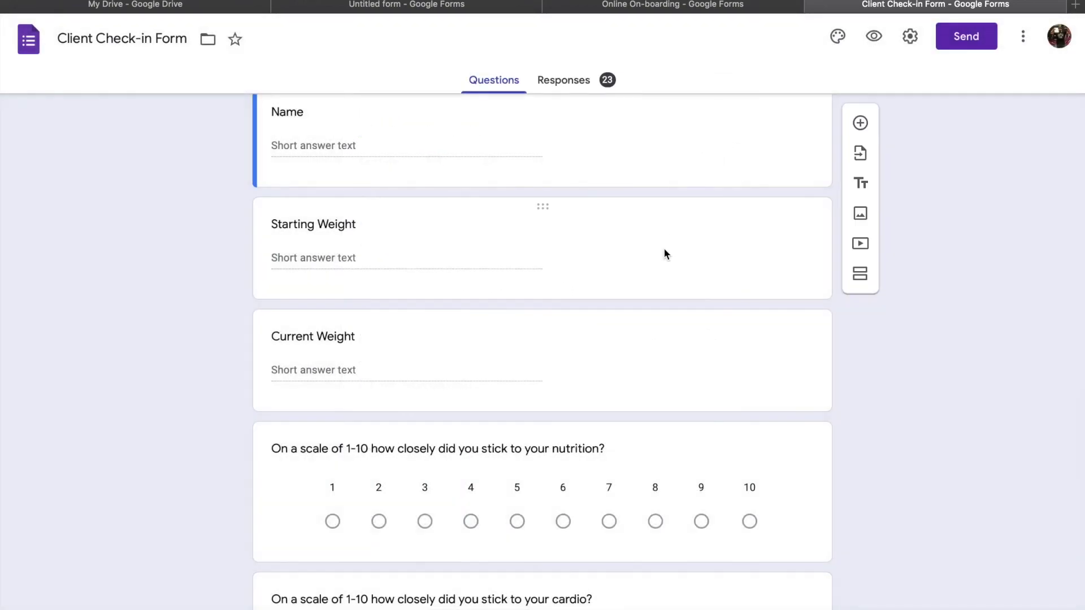
pyautogui.scroll(4, 663, 248)
pyautogui.click(589, 88)
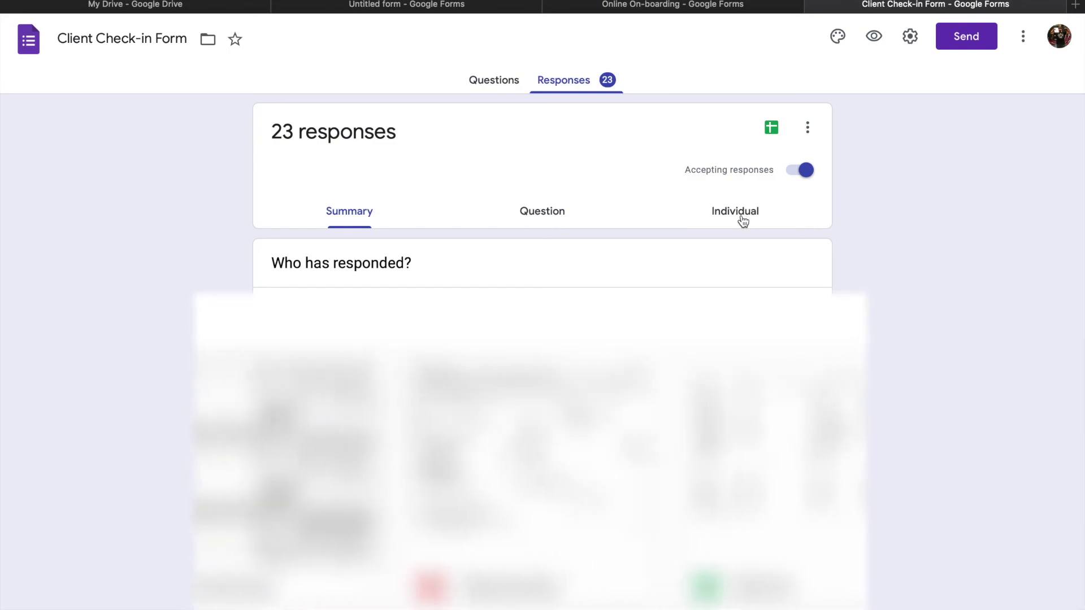
pyautogui.click(494, 80)
pyautogui.scroll(-3, 481, 246)
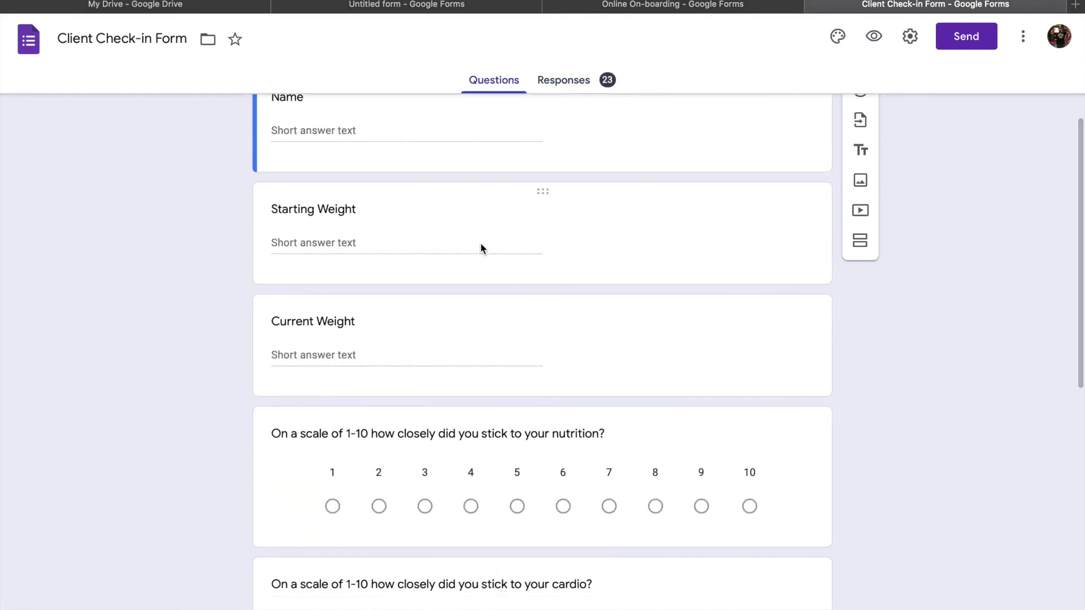
pyautogui.scroll(-2, 480, 247)
pyautogui.scroll(-1, 481, 249)
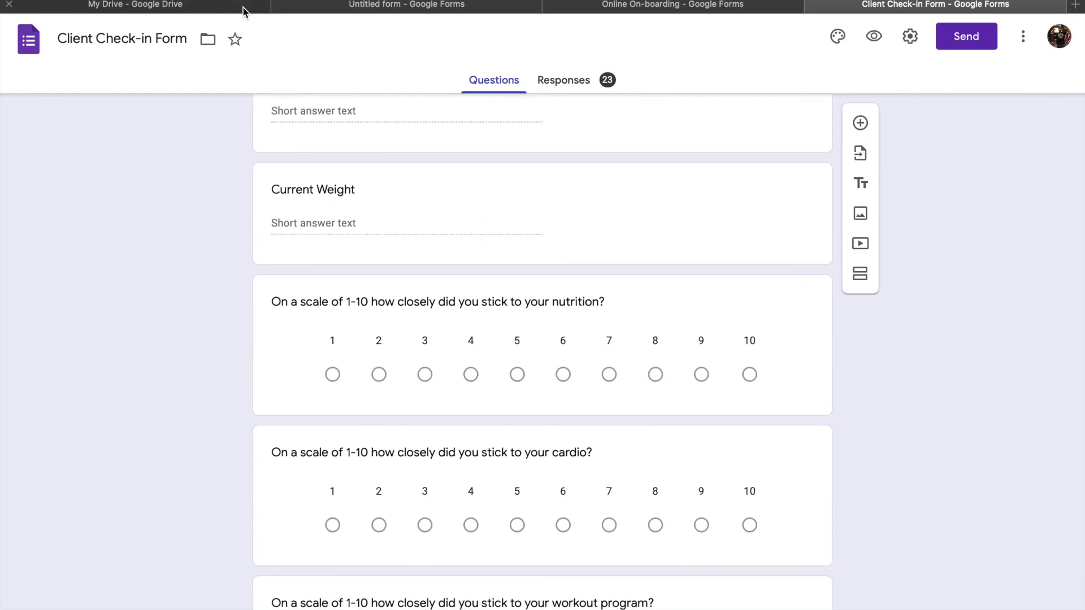